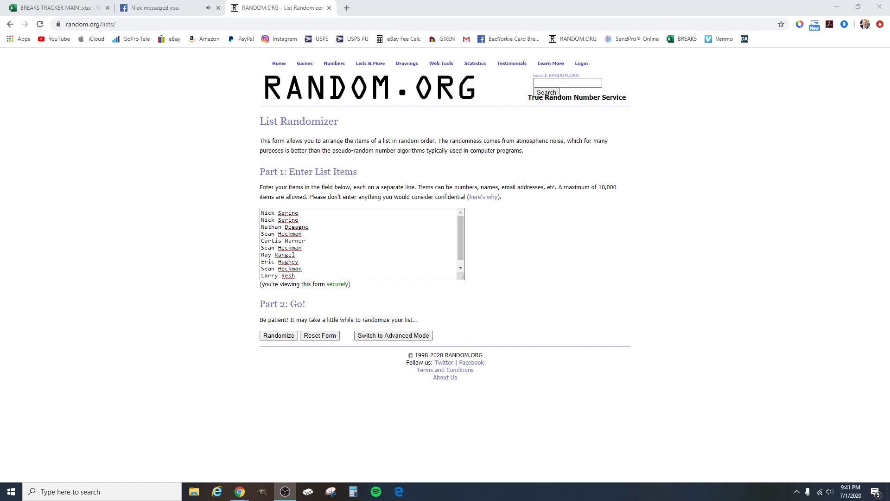
# - Shuffle the 11 entrant names into their first random order
pyautogui.click(283, 339)
# - Reshuffle the 11-name list nine more times, past the ten-randomization mark
pyautogui.click(274, 287)
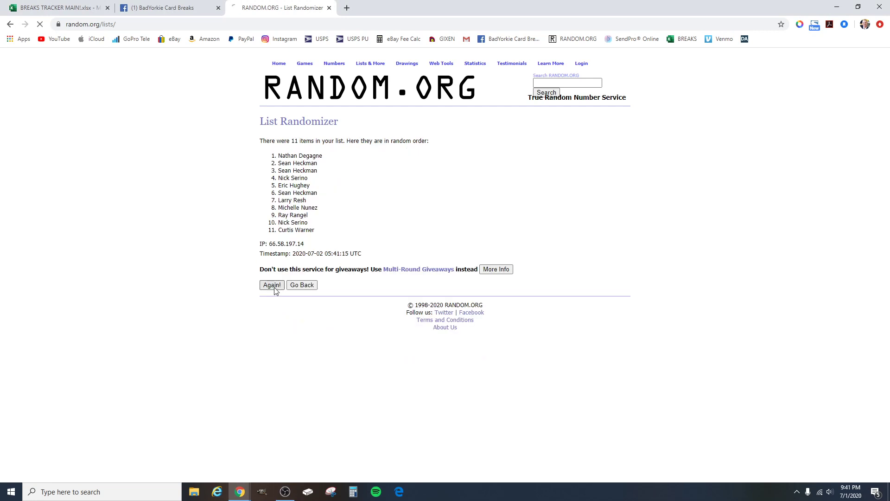
pyautogui.click(272, 304)
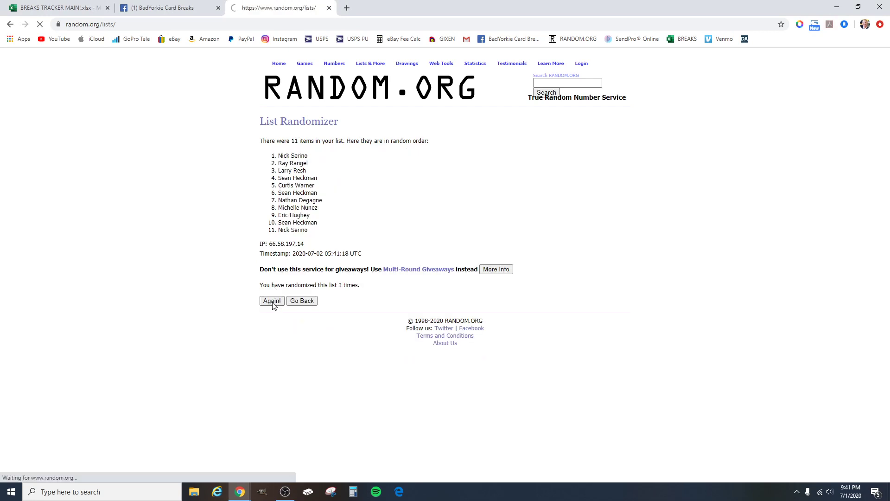
pyautogui.click(273, 302)
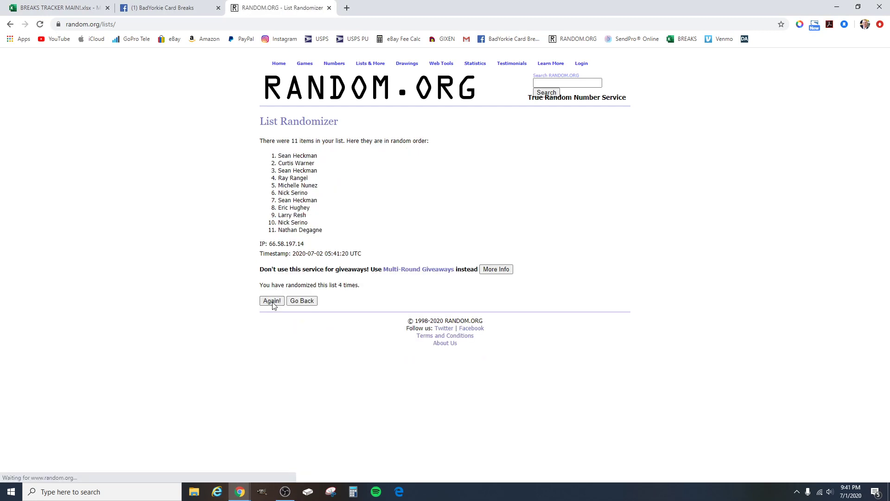
pyautogui.click(273, 303)
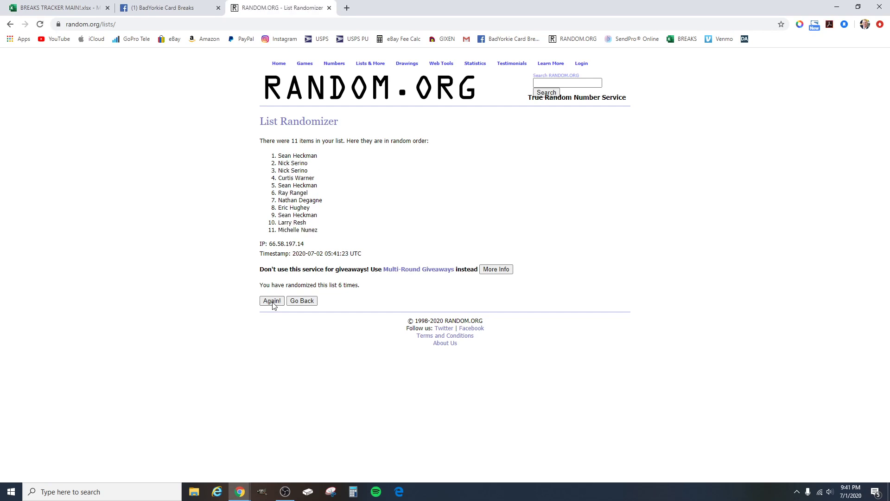
pyautogui.click(272, 302)
pyautogui.click(272, 302)
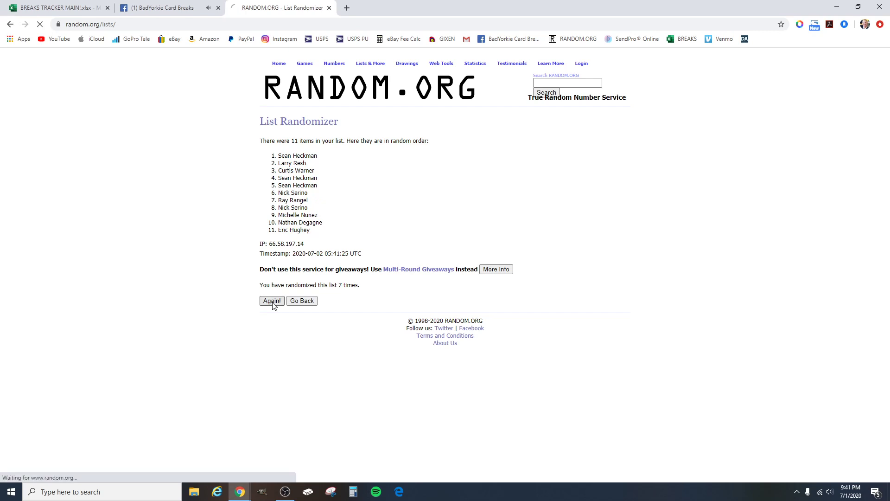
pyautogui.click(272, 302)
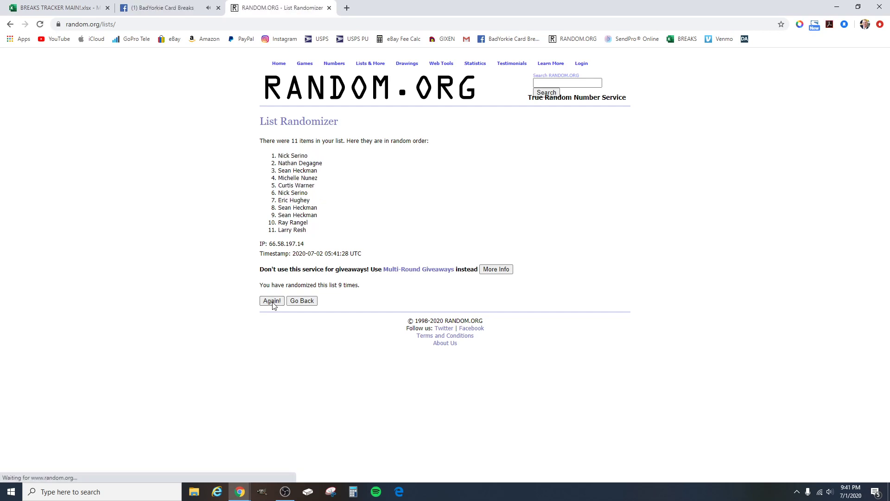
pyautogui.click(273, 304)
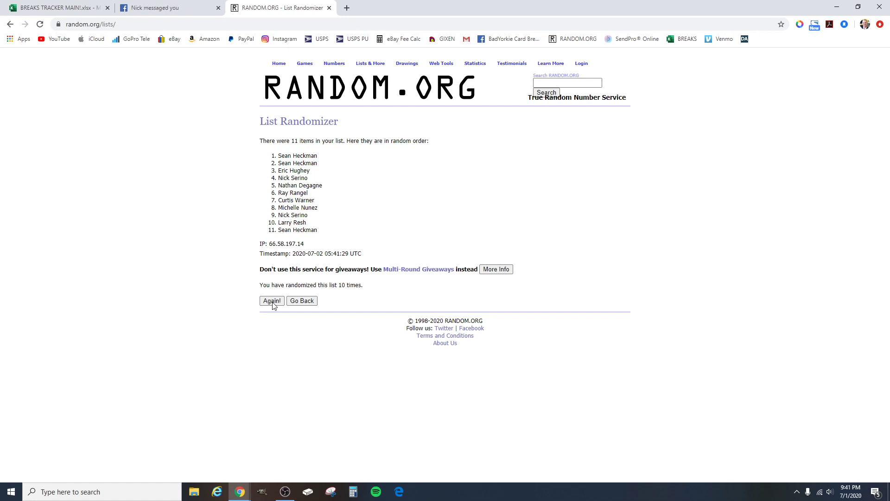
pyautogui.click(272, 301)
# - Reshuffle the list seven more times until it reports 20 randomizations
pyautogui.click(272, 300)
pyautogui.click(272, 301)
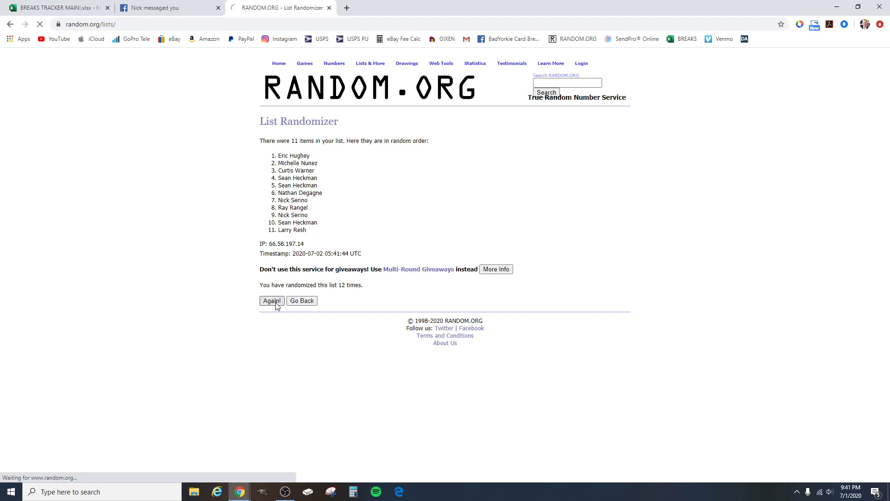
pyautogui.click(272, 301)
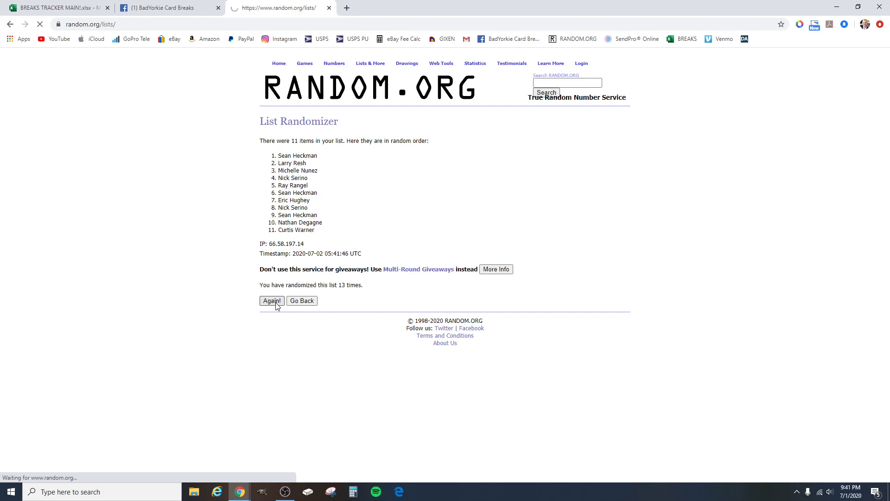
pyautogui.click(272, 301)
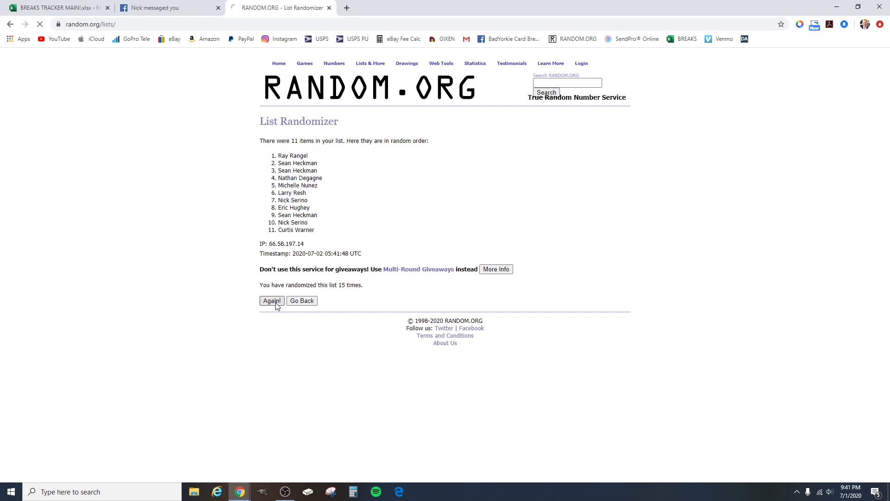
pyautogui.click(276, 304)
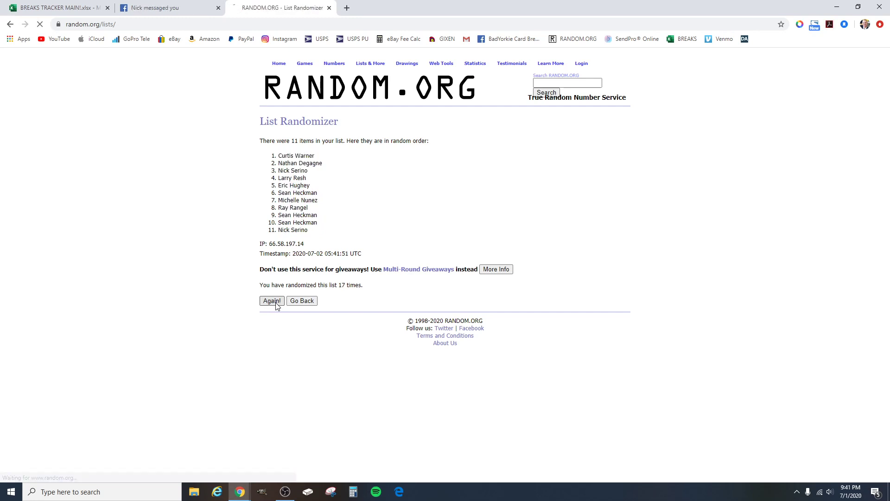
pyautogui.click(271, 300)
pyautogui.click(276, 304)
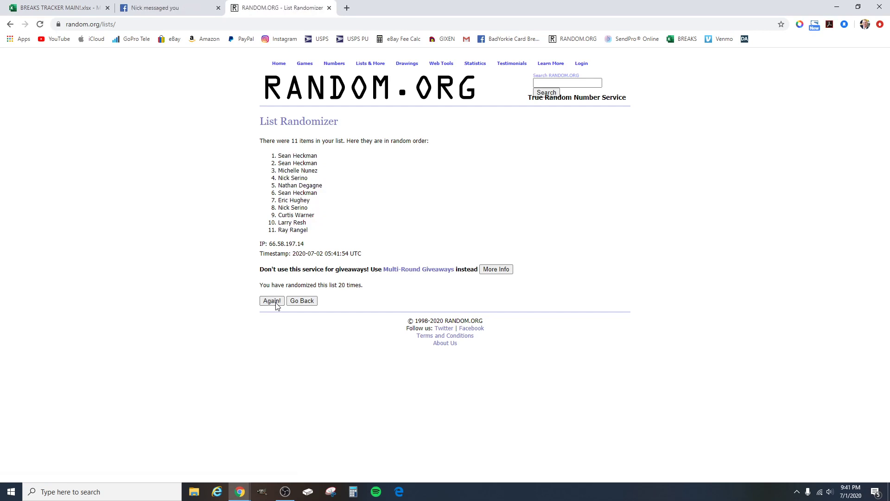